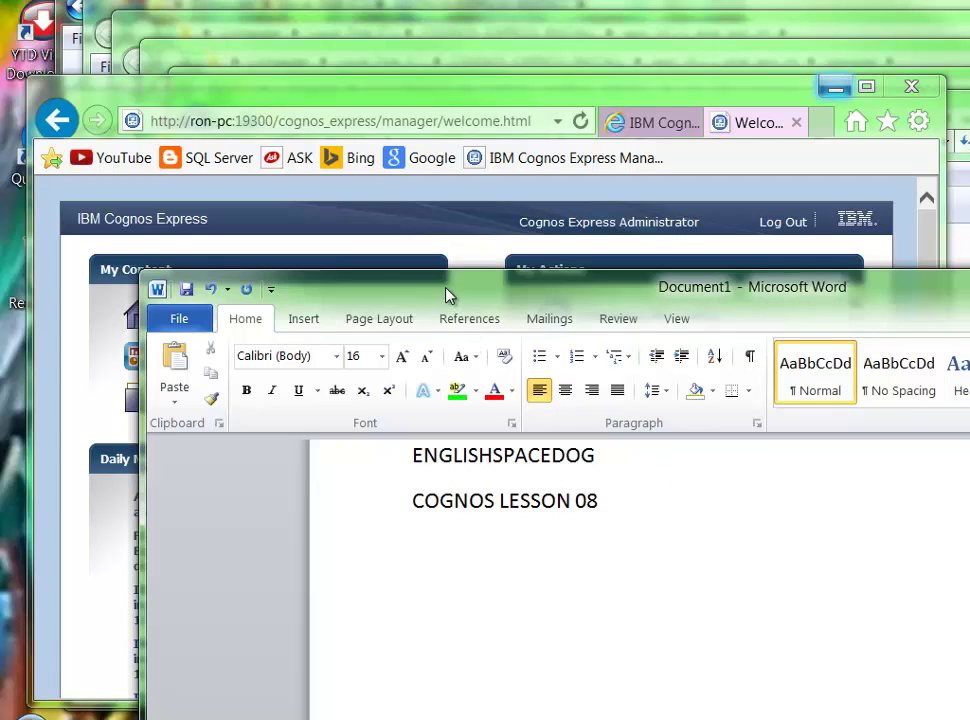
Step: Drag the Word window aside to reveal the Cognos Express welcome page and Daily News
left_click_drag(447, 294, 969, 310)
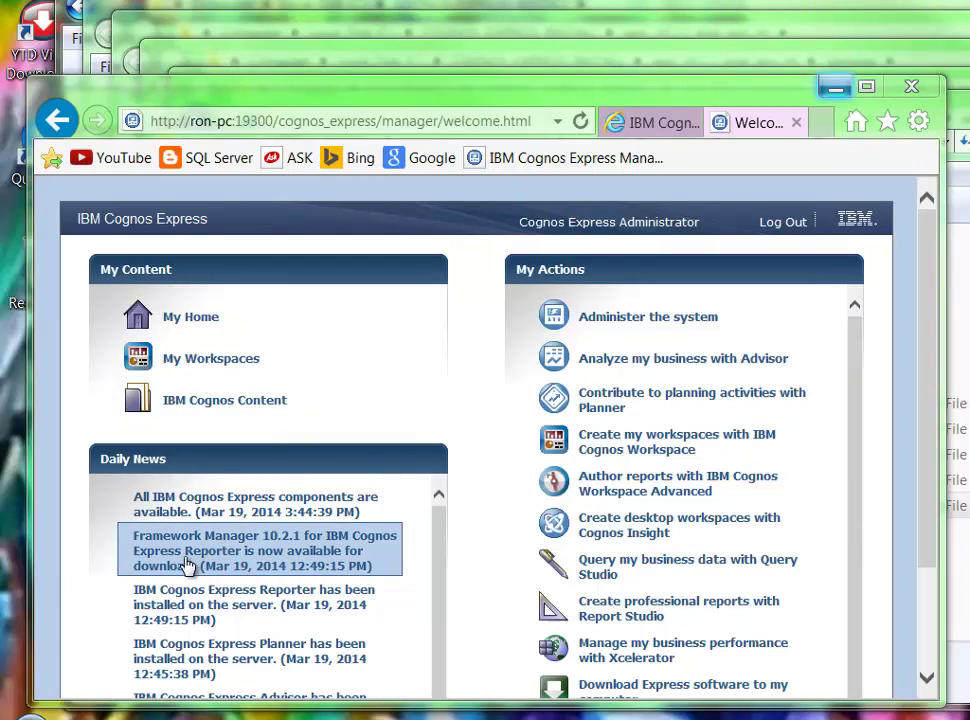
Step: Download and run the Framework Manager 10.2.1 installer from the Daily News link, then reposition its window
left_click(187, 565)
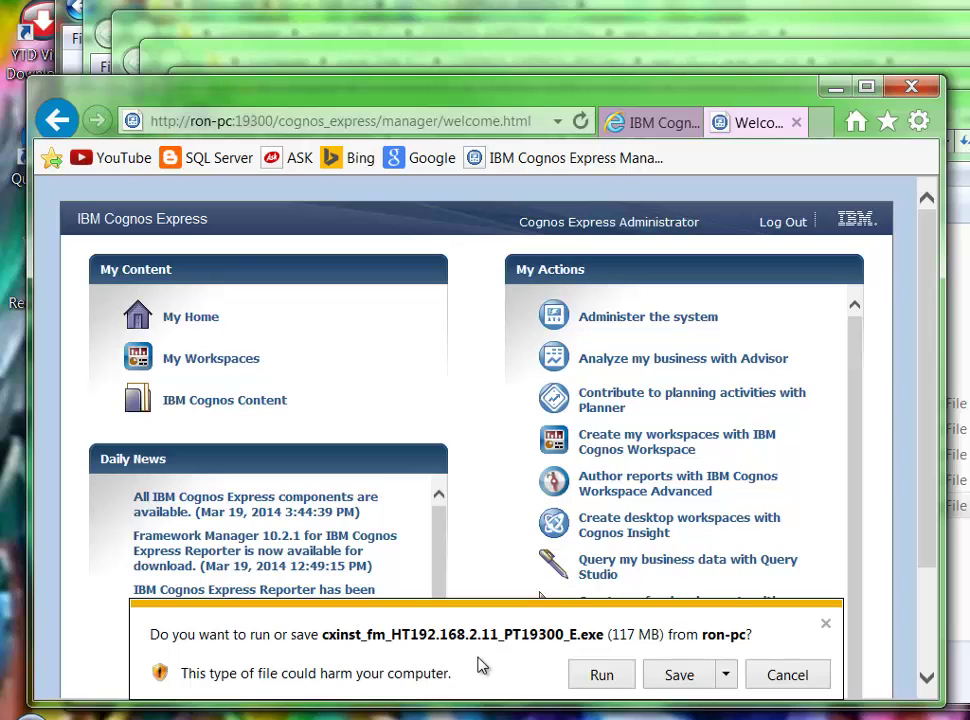
left_click(601, 676)
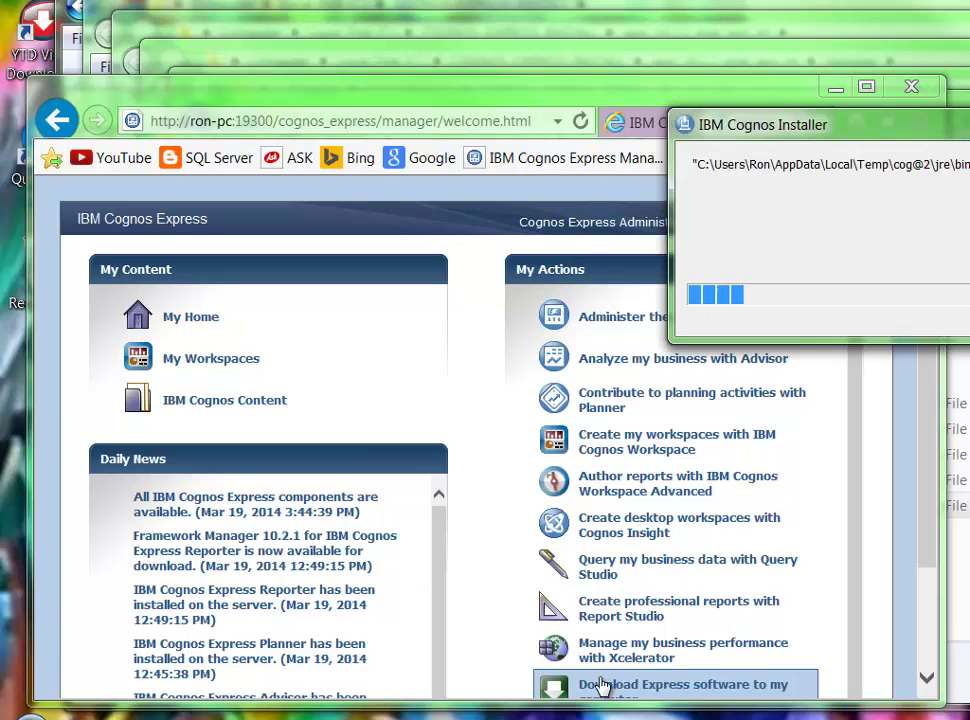
left_click_drag(852, 131, 369, 302)
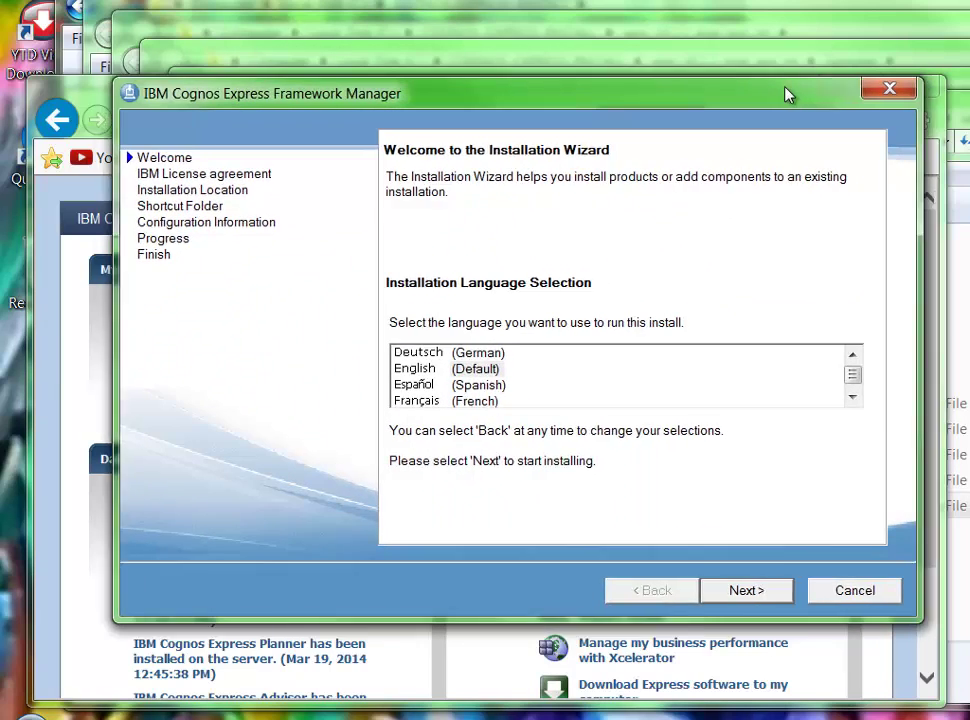
Step: Choose English as the installation language and accept the license agreement
left_click_drag(965, 5, 785, 97)
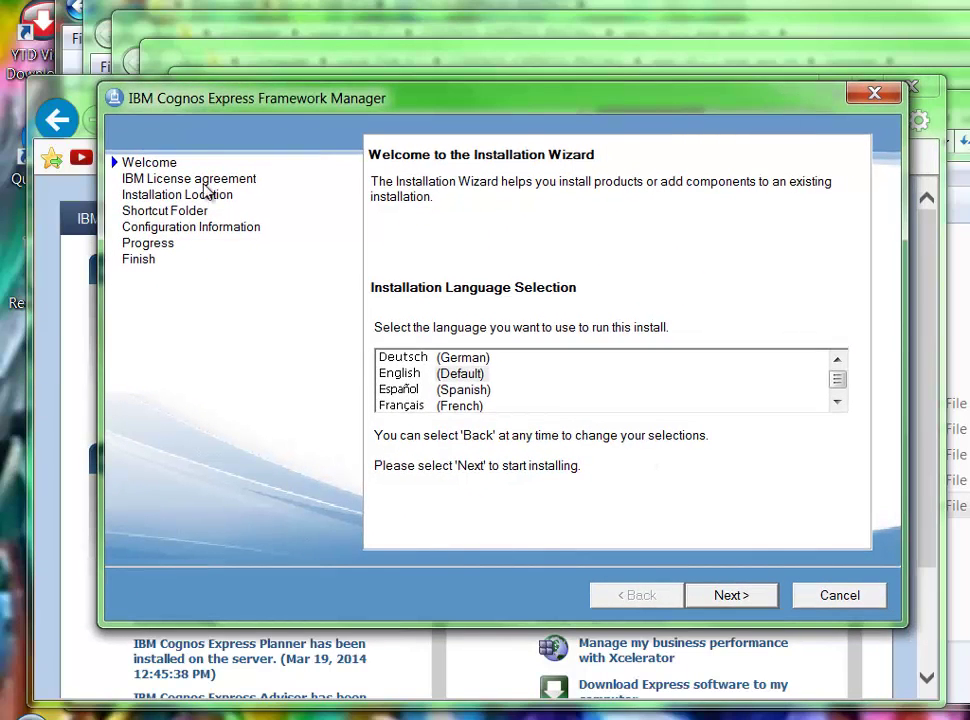
left_click(459, 376)
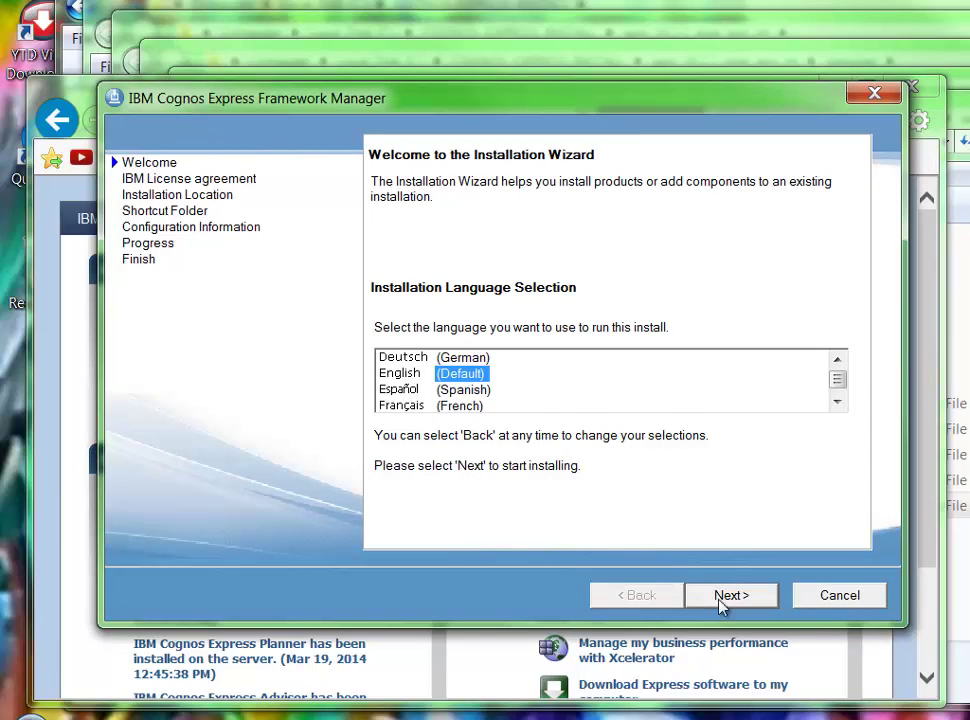
left_click(728, 603)
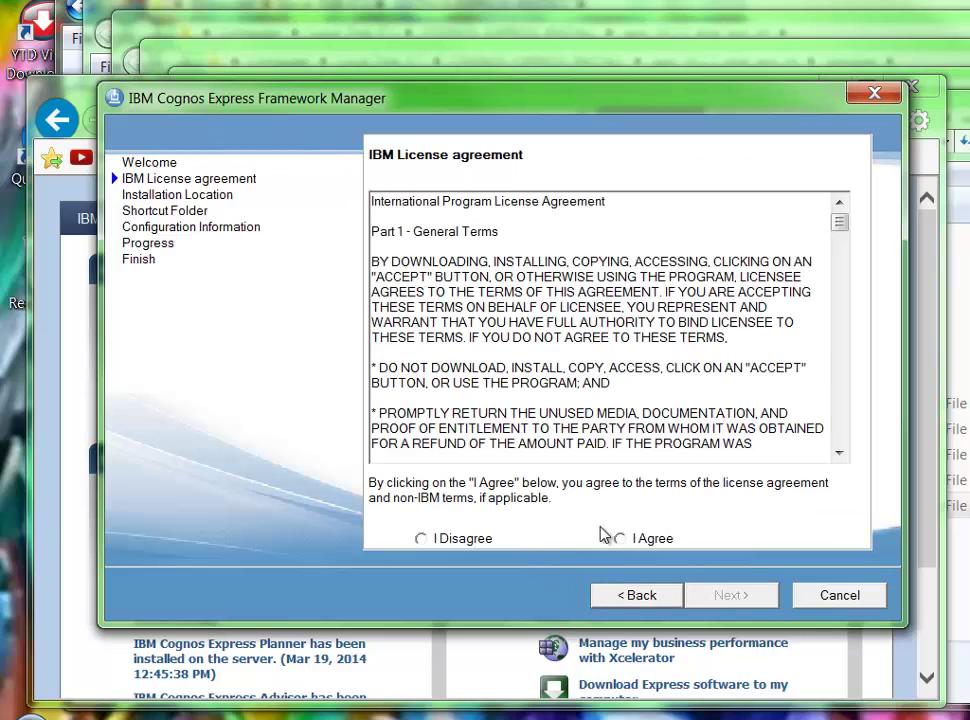
left_click(620, 538)
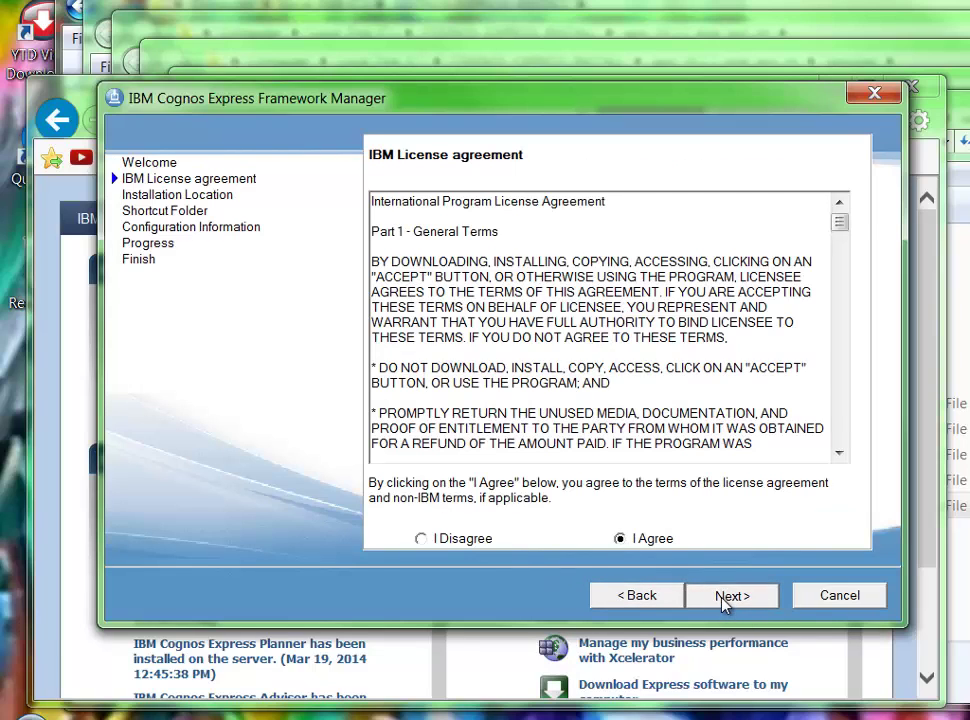
Step: Keep the default installation directory and confirm creating it
left_click(732, 597)
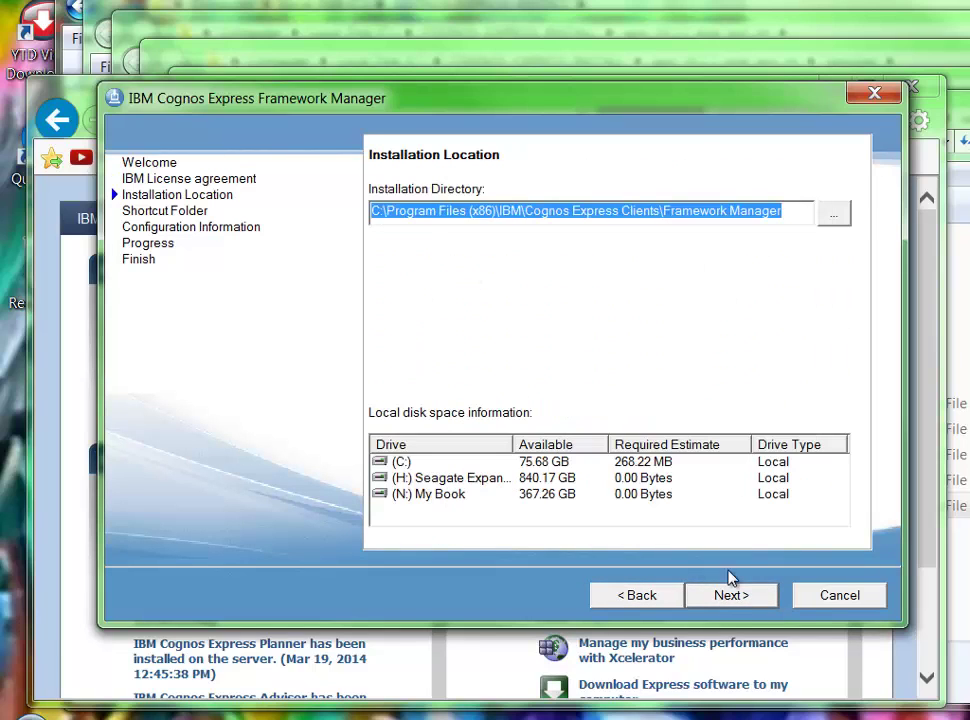
left_click(716, 599)
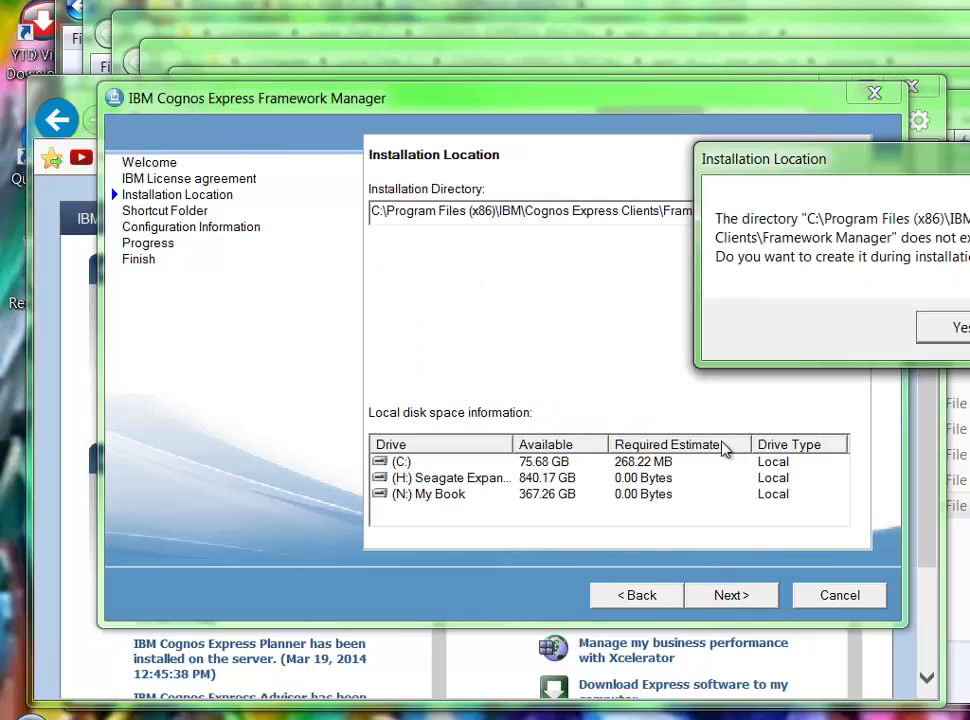
left_click(955, 324)
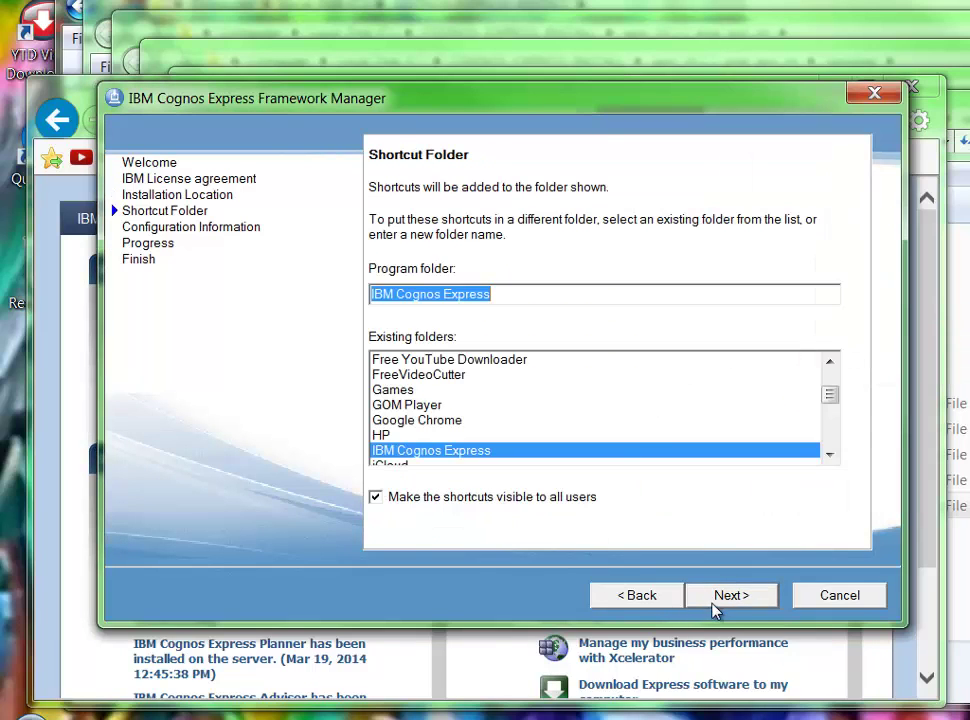
Step: Keep IBM Cognos Express as the shortcut folder and let the installation run to the Finish page
left_click(716, 600)
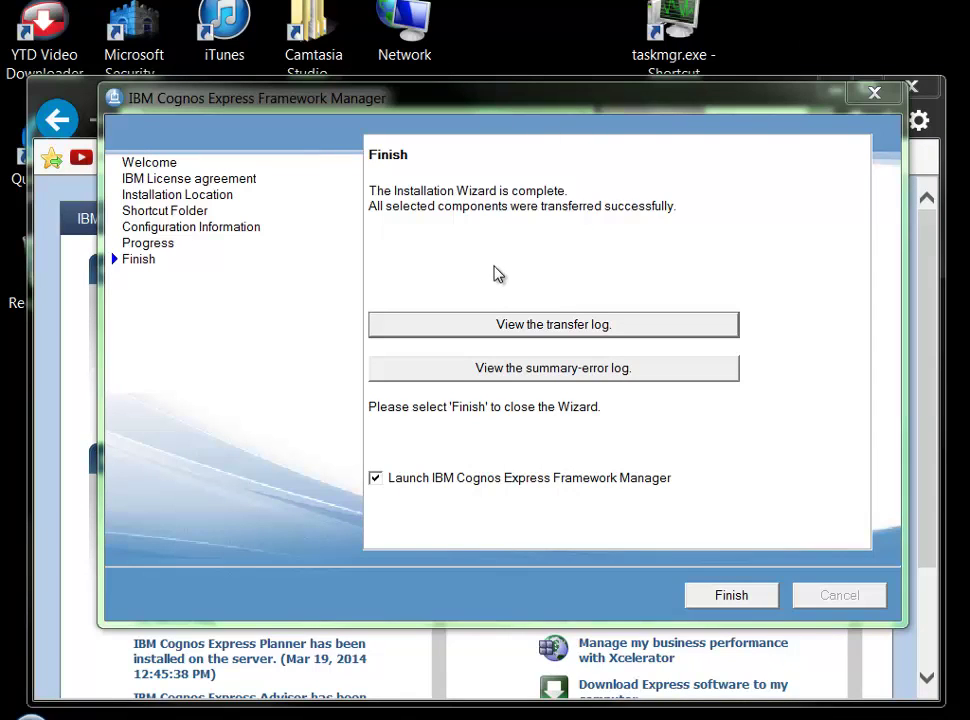
Step: Bring the completed wizard forward and shift the lesson notes window aside, minimizing it
left_click(623, 331)
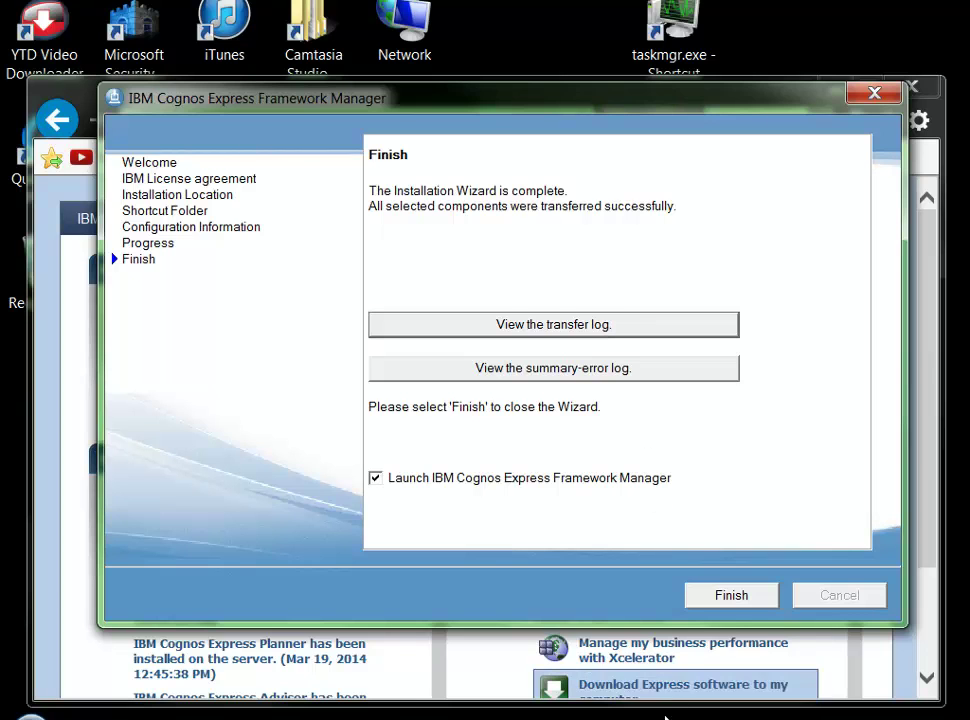
left_click(650, 685)
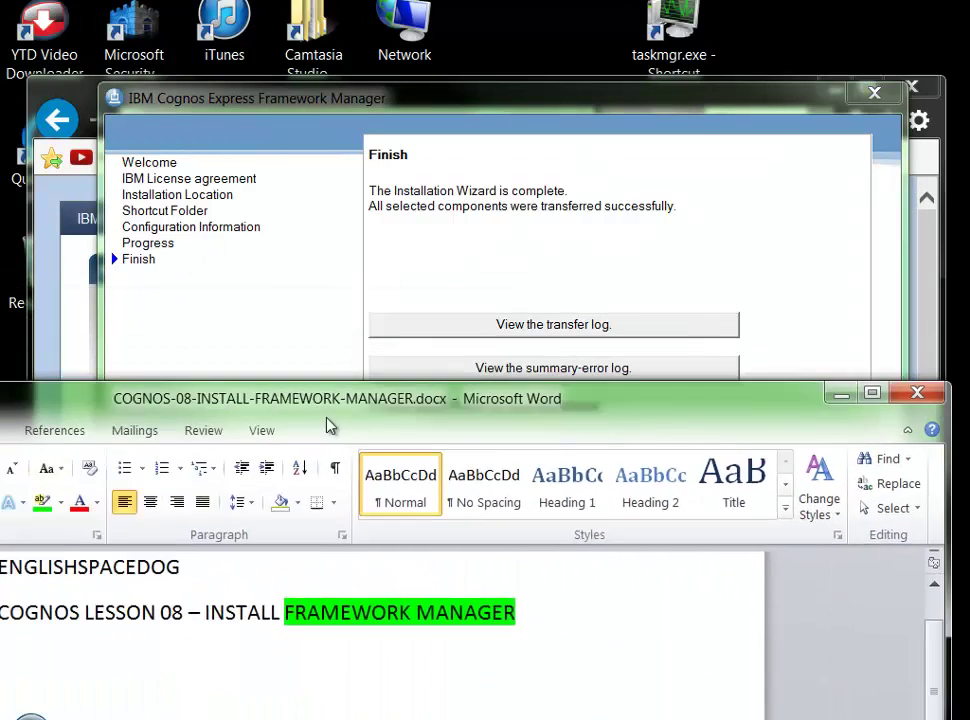
left_click_drag(329, 425, 575, 447)
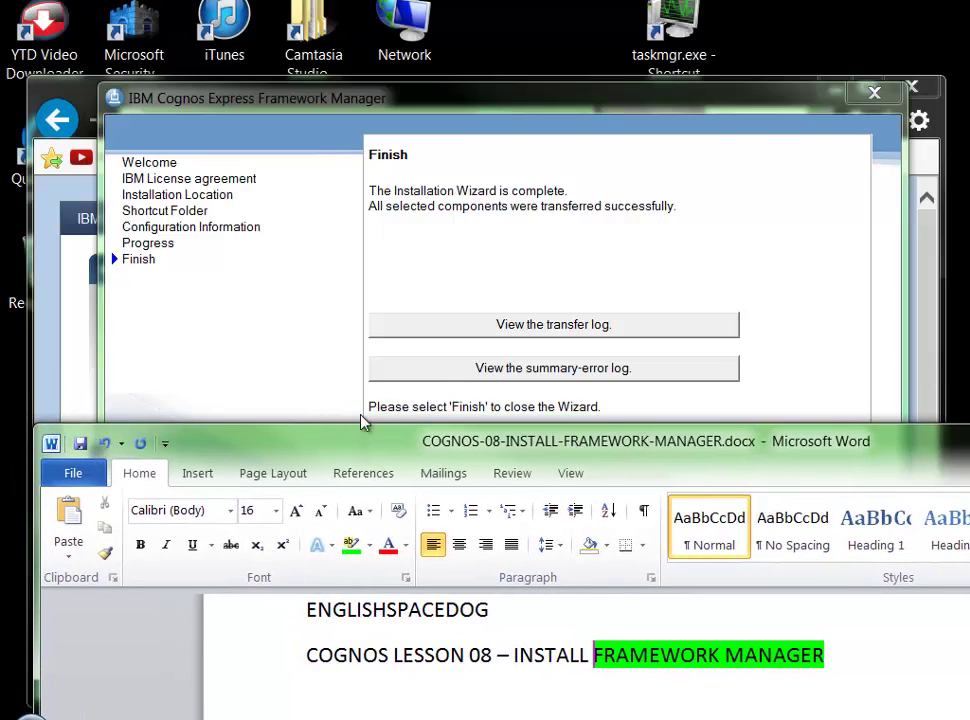
left_click_drag(245, 444, 967, 368)
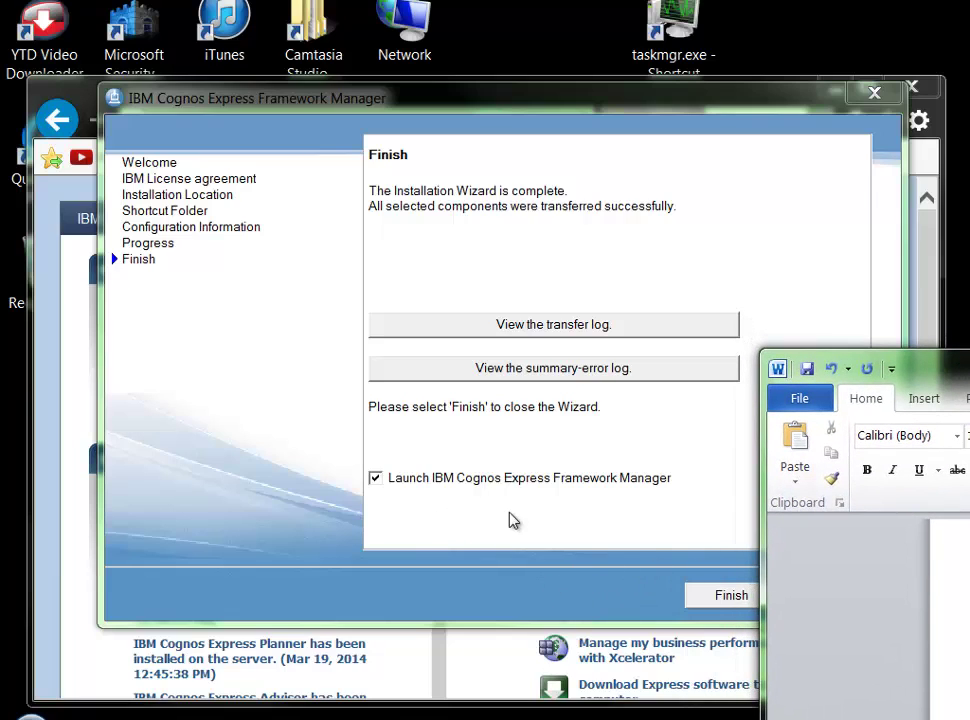
left_click_drag(965, 370, 424, 461)
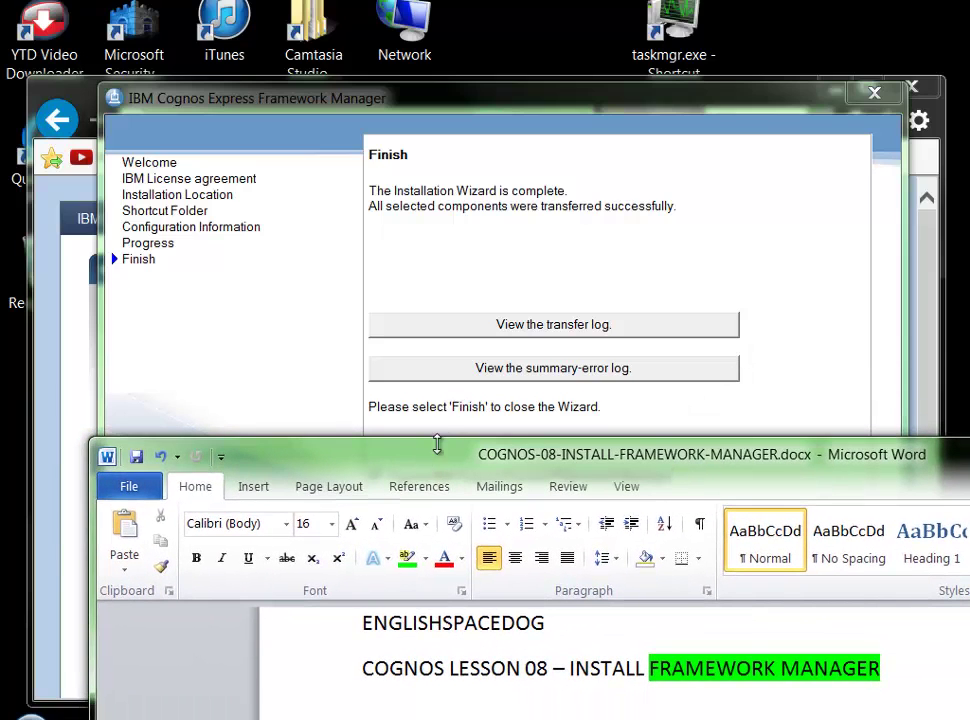
key("super+Down")
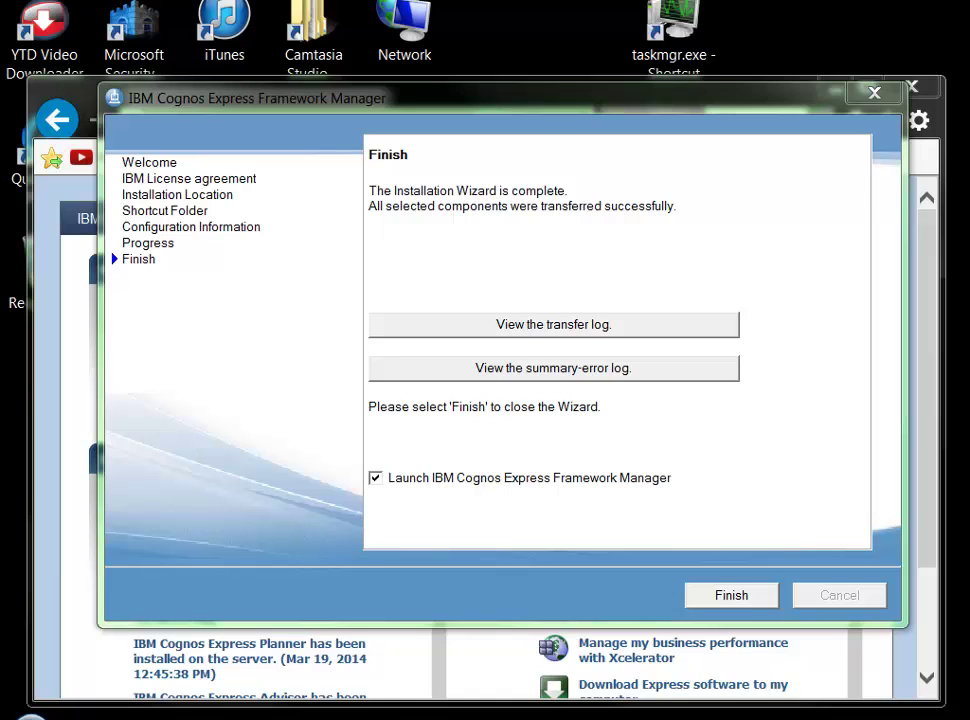
mouse_move(965, 440)
left_mouse_down()
mouse_move(440, 476)
mouse_move(405, 469)
left_mouse_up()
Step: Finish the wizard to launch Framework Manager, then drag and resize its window into full view
left_click(731, 595)
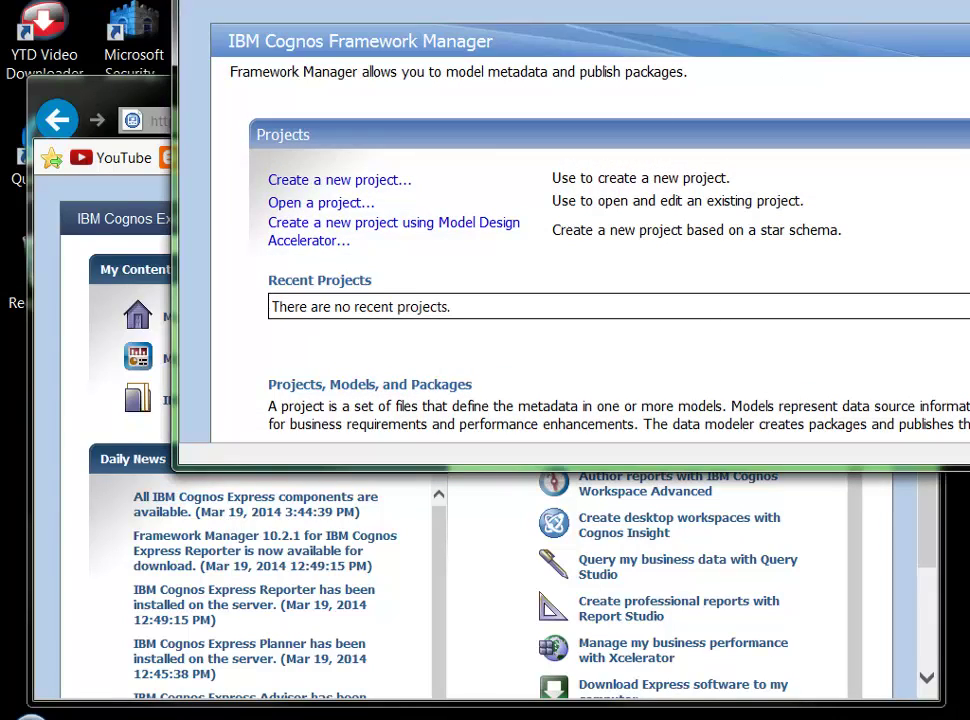
left_click_drag(969, 5, 910, 91)
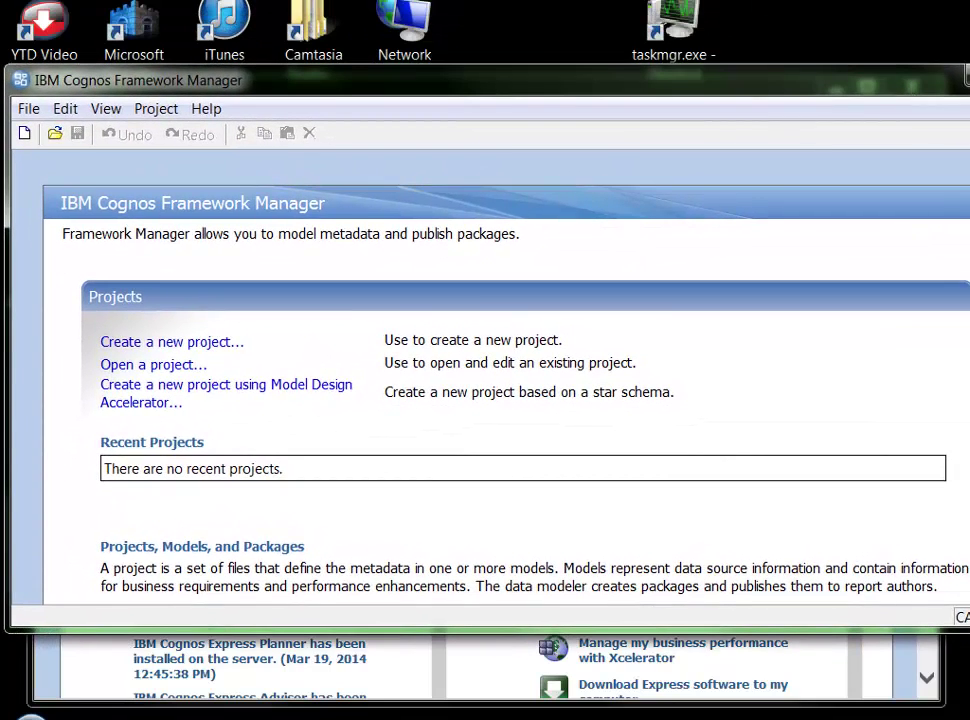
left_click_drag(969, 216, 952, 216)
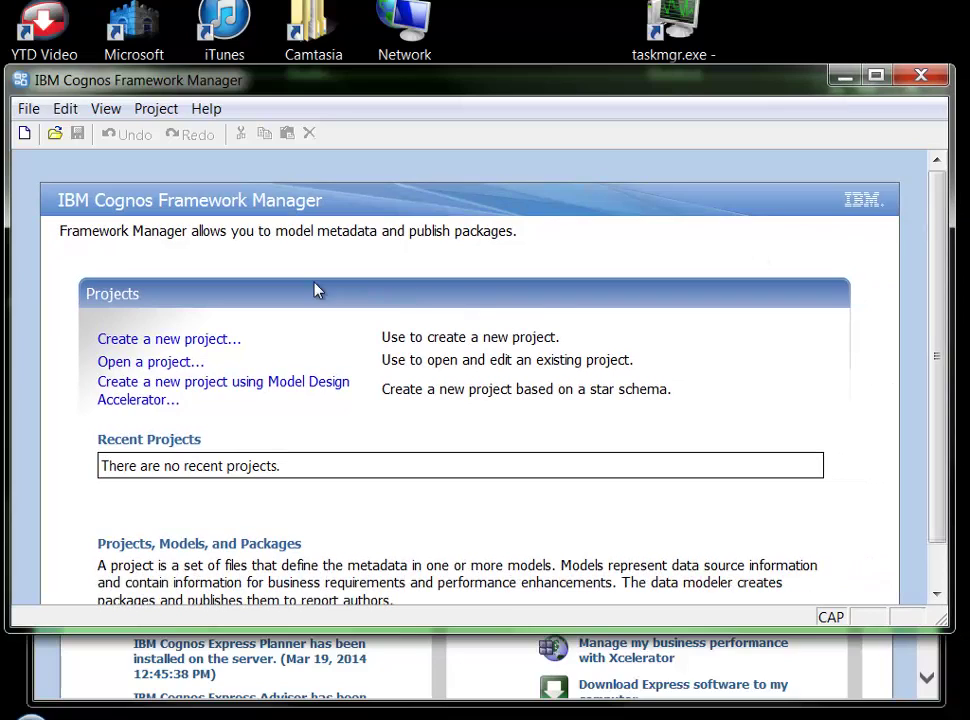